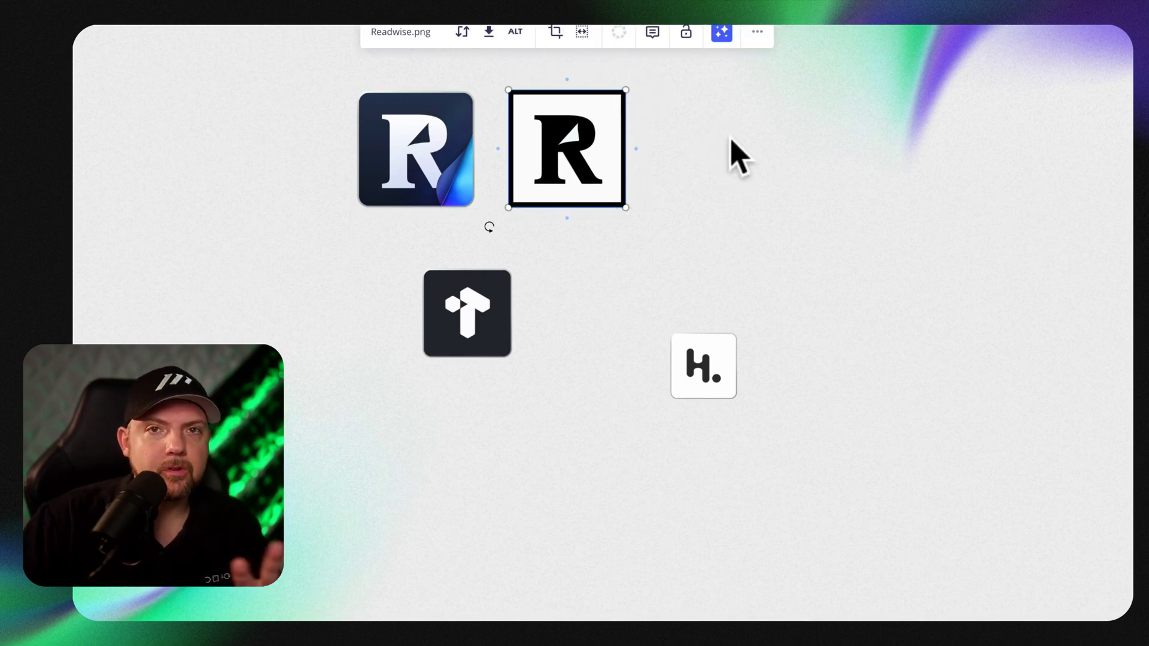
# - Move the white Readwise logo right and connect it to the Heptabase and Tana logos
pyautogui.moveTo(723, 170); pyautogui.dragTo(802, 183)
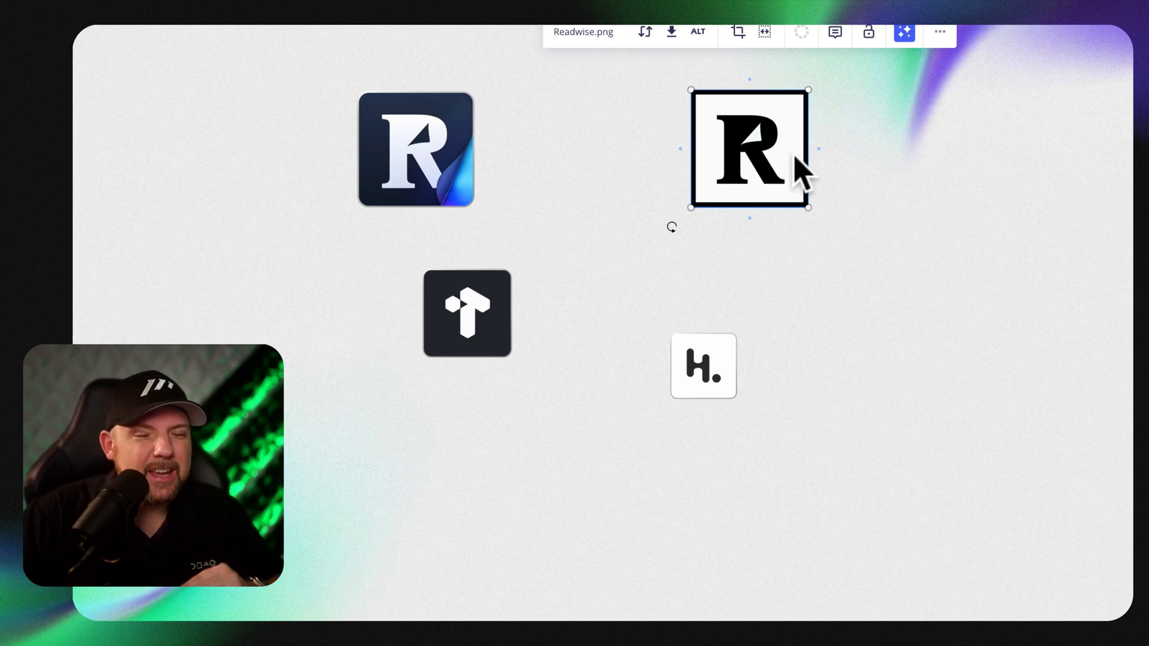
pyautogui.moveTo(788, 172); pyautogui.dragTo(727, 183)
pyautogui.moveTo(724, 222); pyautogui.dragTo(715, 359)
pyautogui.click(673, 173)
pyautogui.moveTo(658, 152); pyautogui.dragTo(515, 317)
pyautogui.click(849, 350)
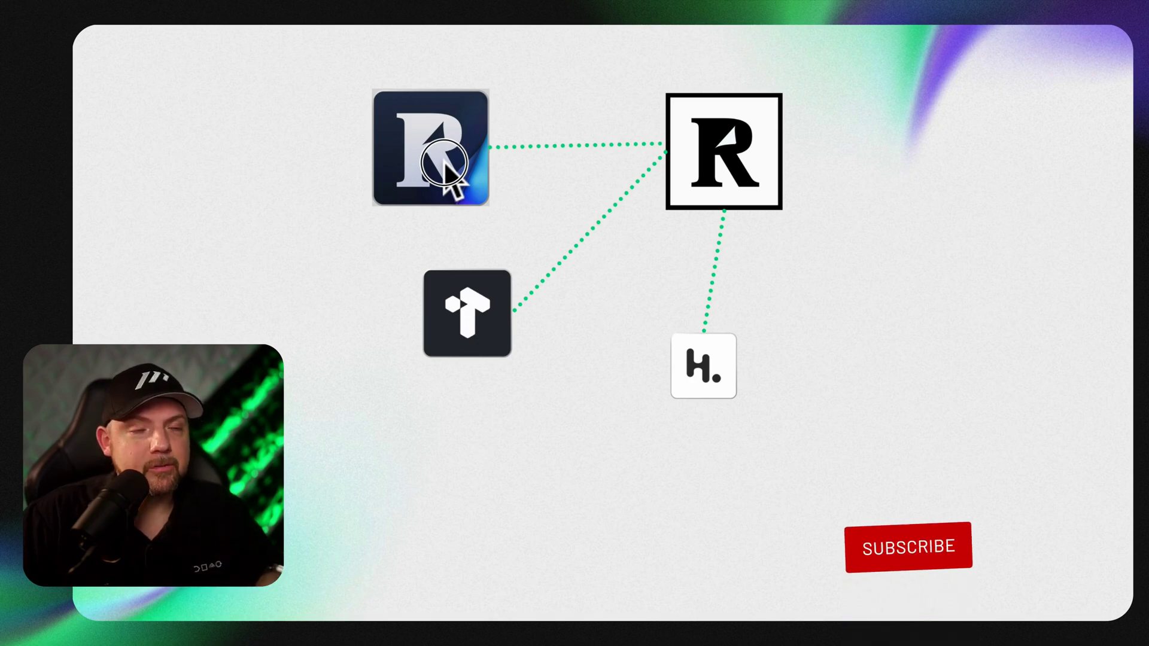
# - Reposition the dark Reader logo and make its link to Readwise a solid connector
pyautogui.moveTo(444, 162); pyautogui.dragTo(448, 161)
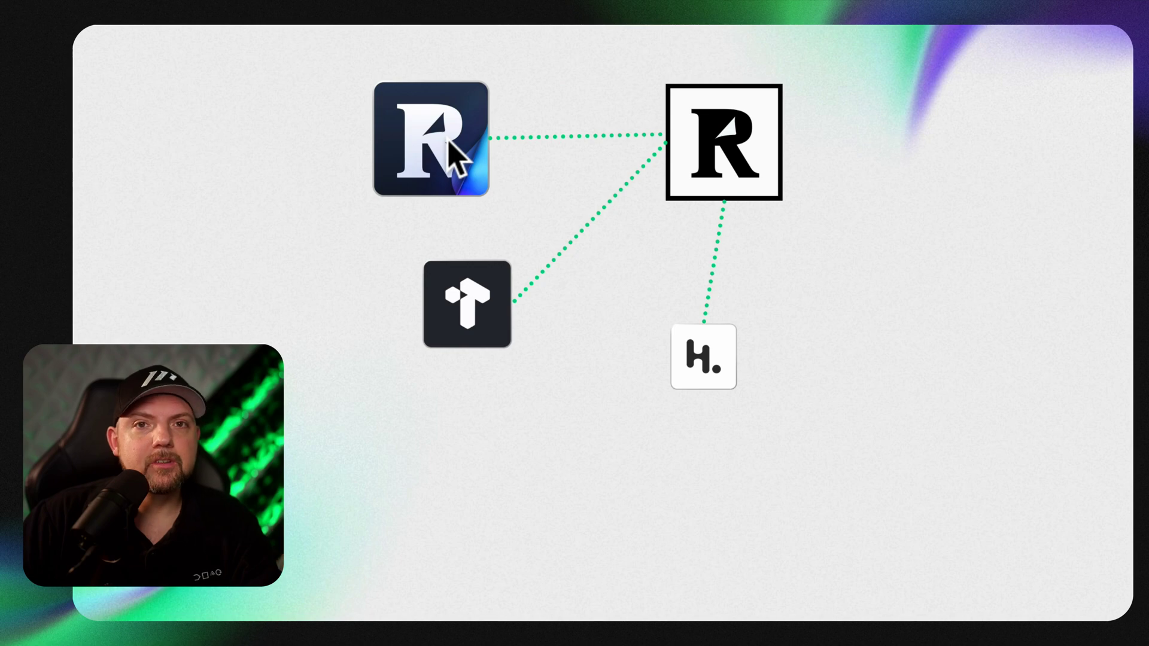
pyautogui.click(534, 137)
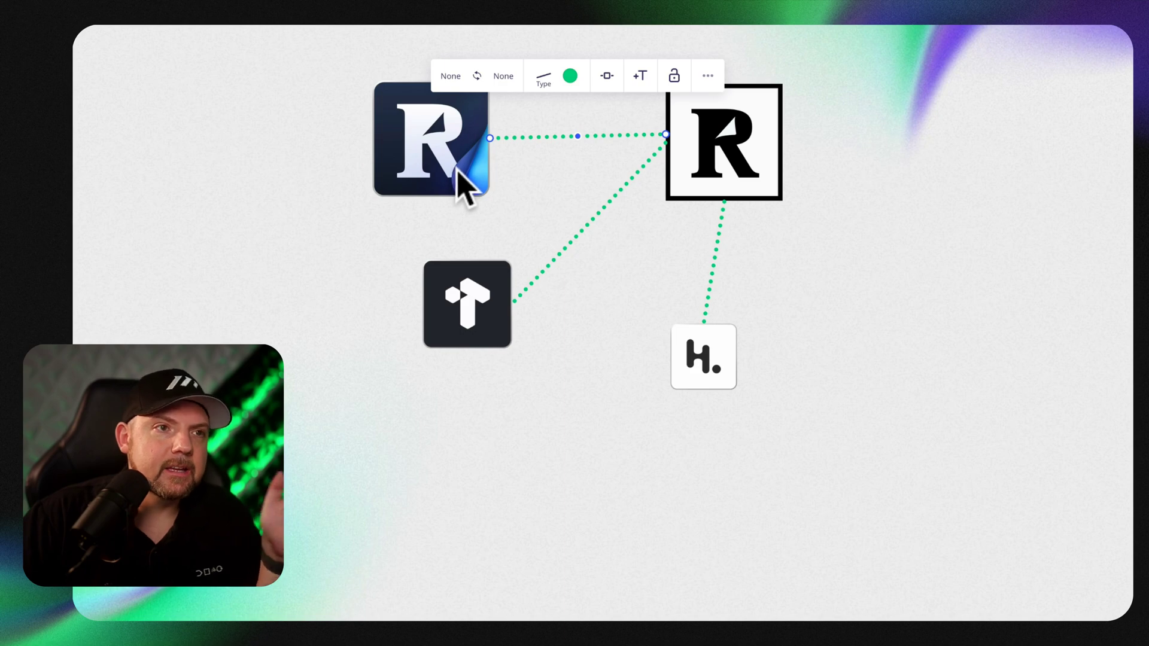
pyautogui.moveTo(453, 170); pyautogui.dragTo(456, 142)
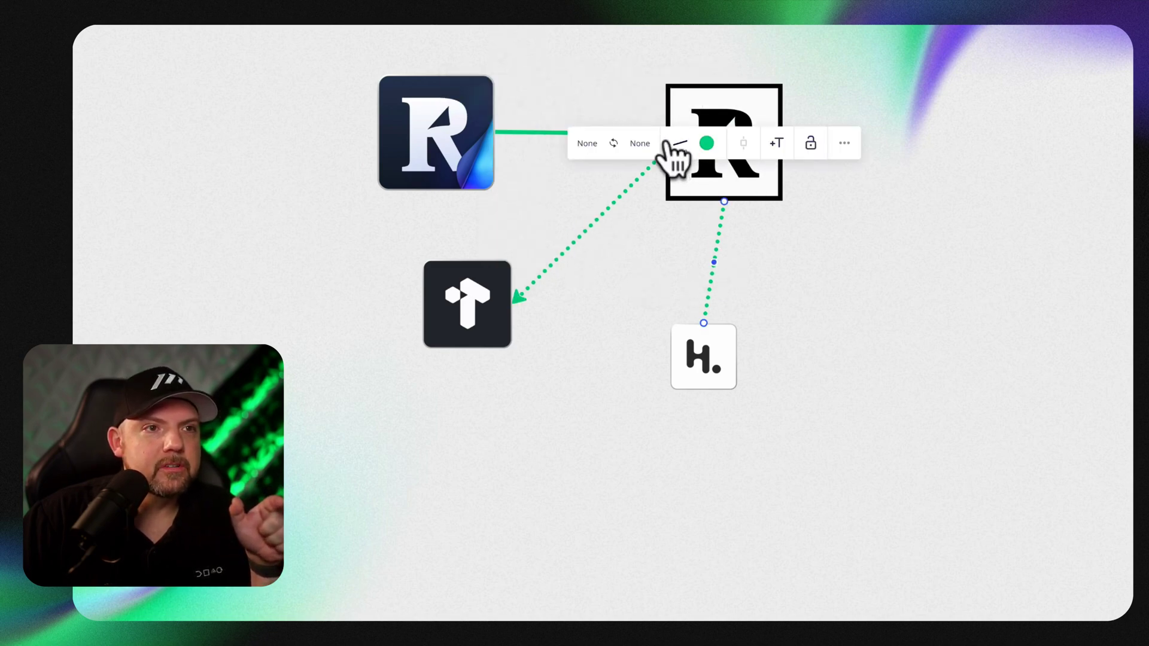
# - Give the Heptabase connector an arrowhead and shift the Heptabase logo down-left
pyautogui.click(640, 145)
pyautogui.click(639, 206)
pyautogui.click(986, 311)
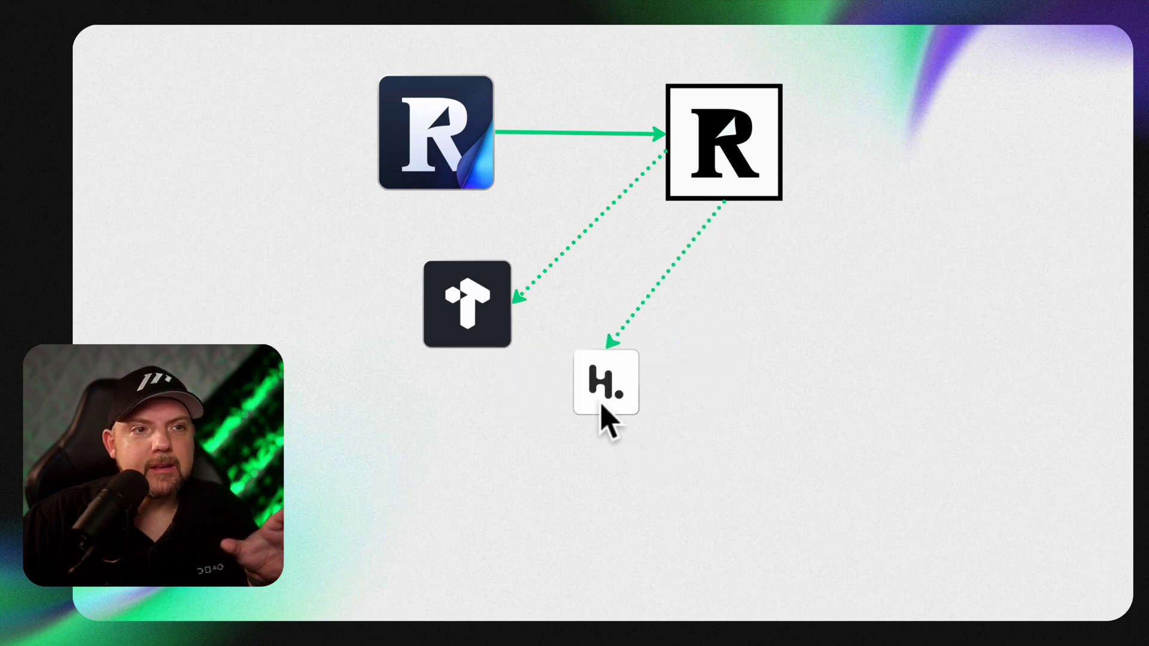
pyautogui.click(605, 403)
pyautogui.click(639, 421)
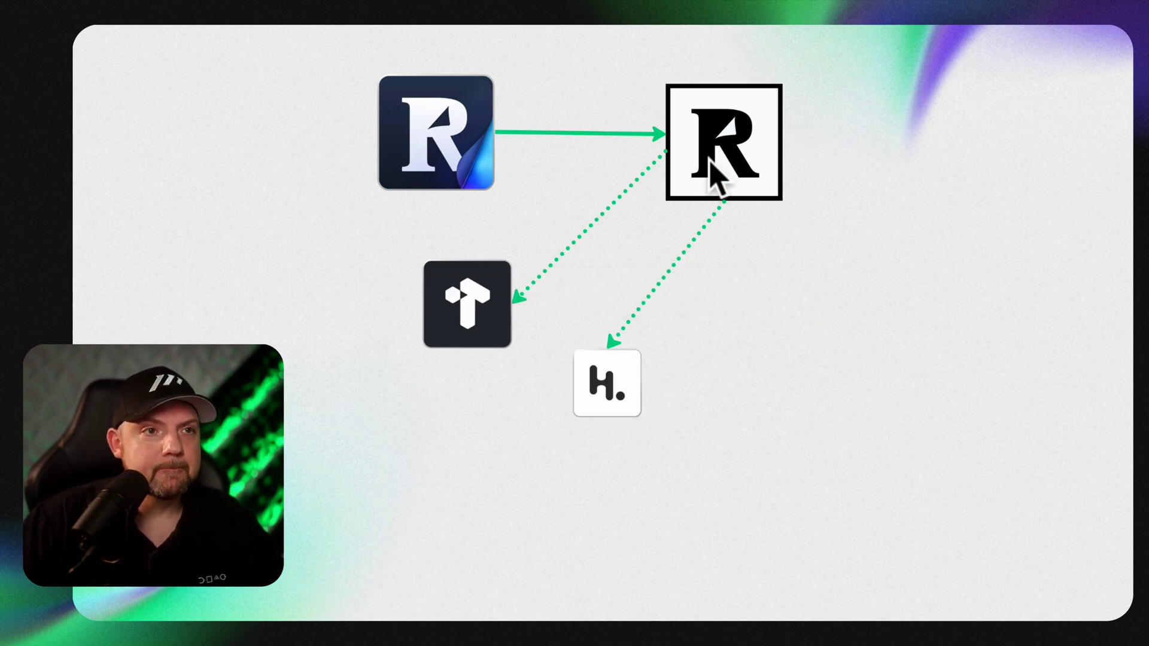
# - On the next board, stack the Tana and Heptabase logos under Reader on the right
pyautogui.click(971, 140)
pyautogui.moveTo(464, 332); pyautogui.dragTo(1017, 300)
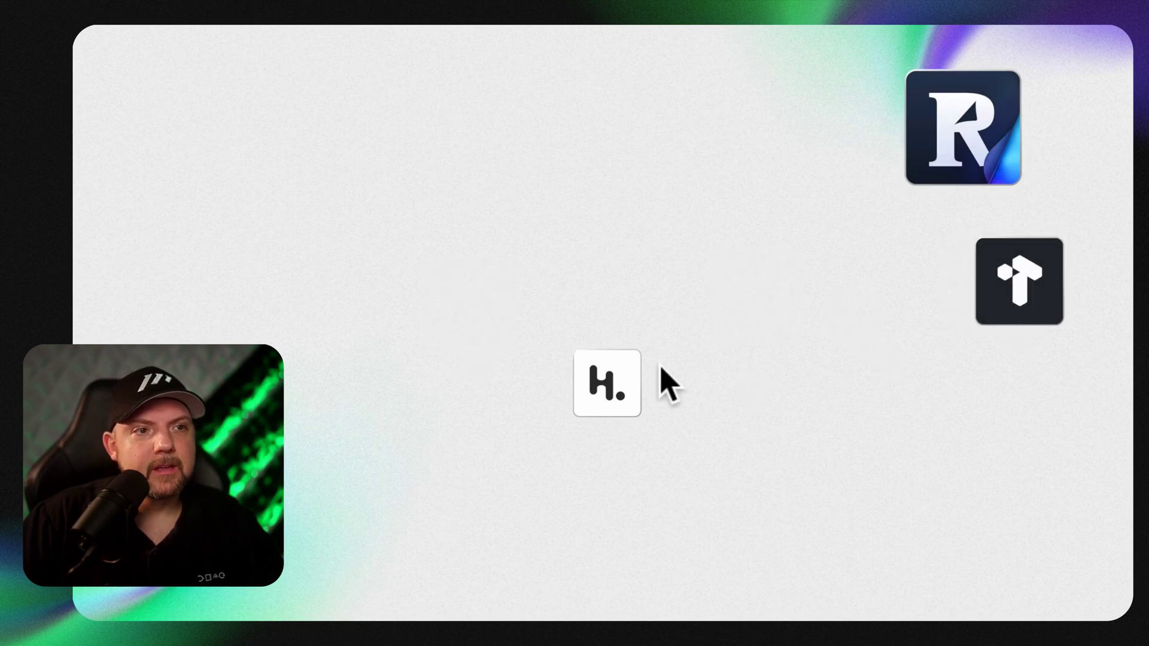
pyautogui.moveTo(636, 374); pyautogui.dragTo(1022, 388)
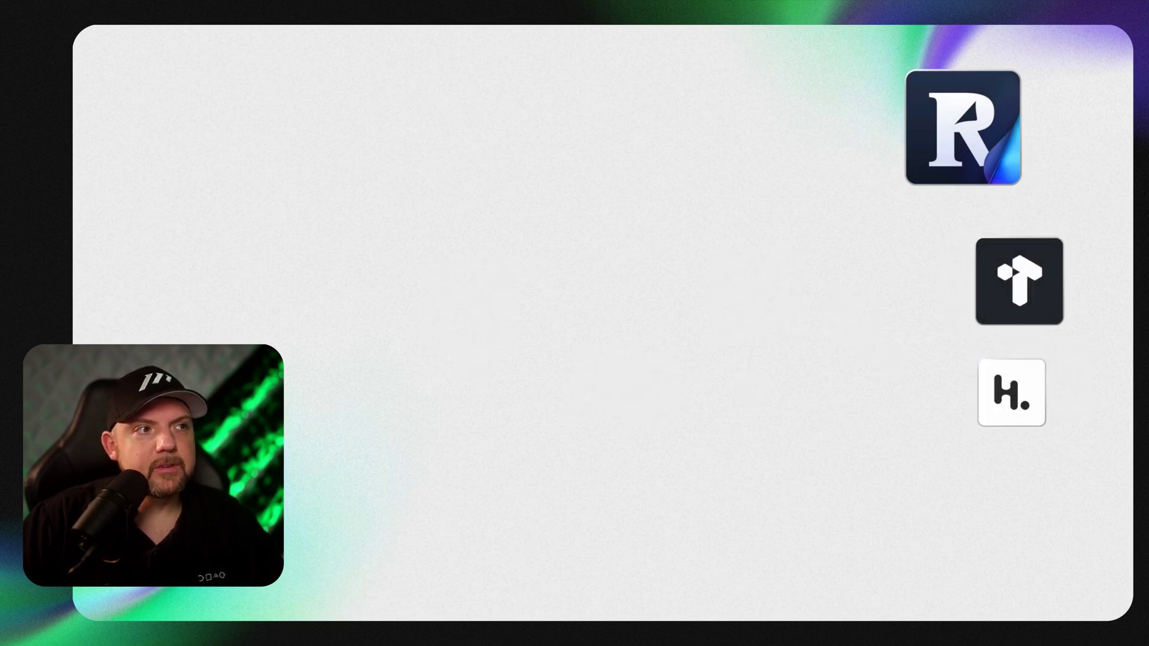
# - Add a globe icon at the top centre with an arrow into the Reader logo
pyautogui.moveTo(635, 27); pyautogui.dragTo(615, 90)
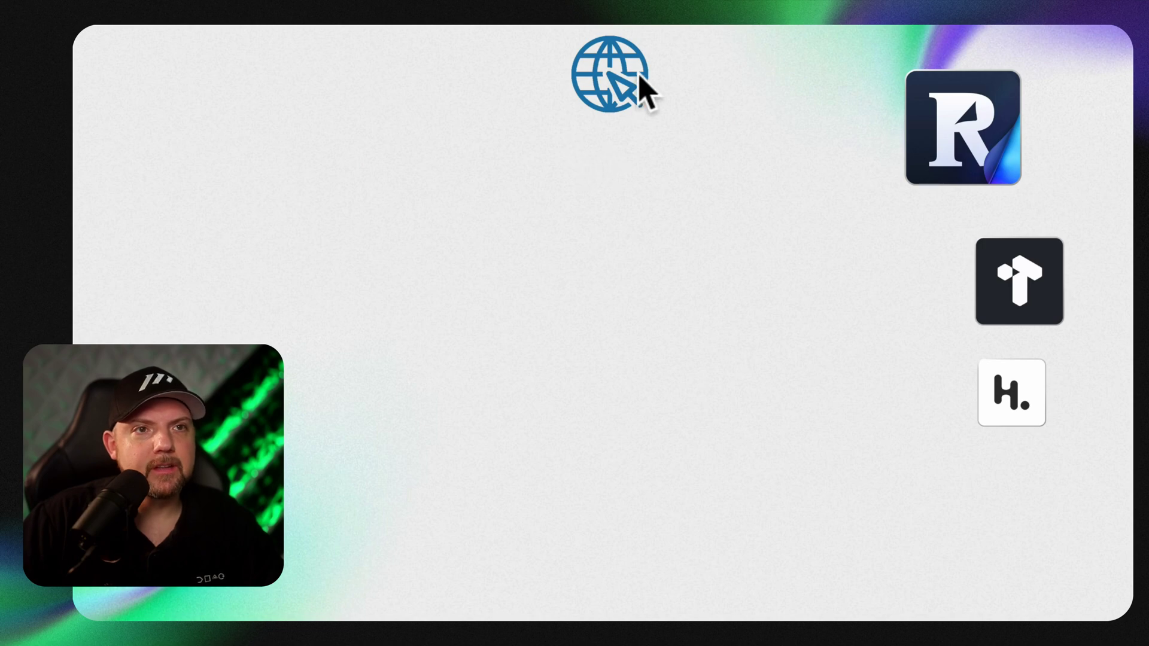
pyautogui.moveTo(656, 74); pyautogui.dragTo(906, 127)
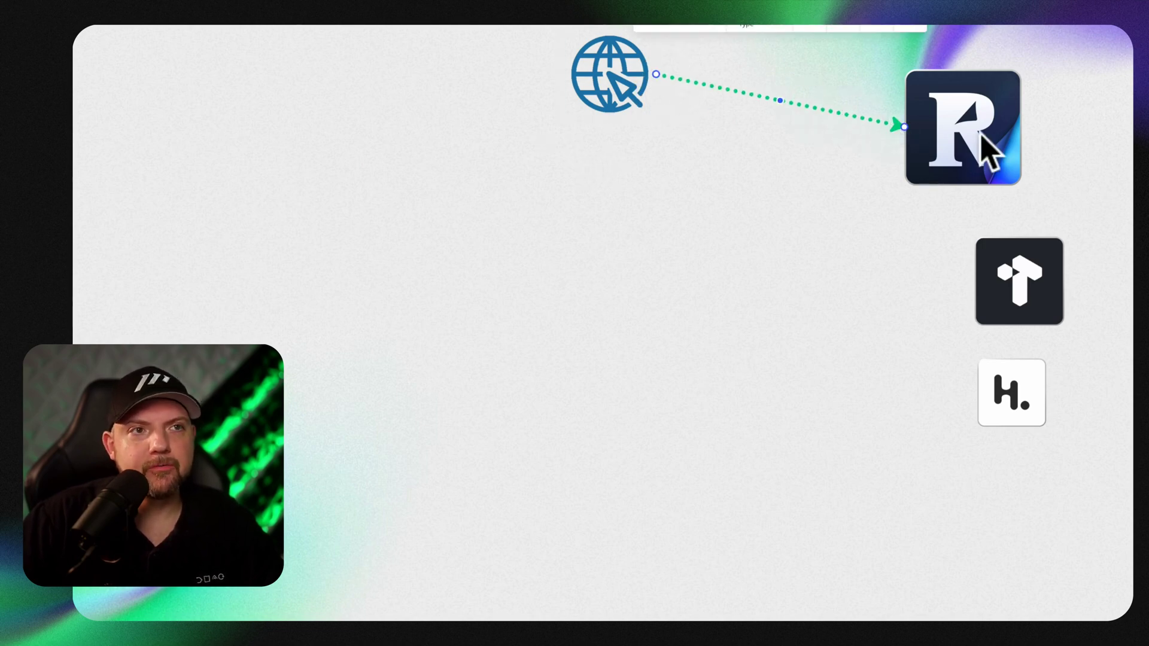
pyautogui.moveTo(914, 134); pyautogui.dragTo(894, 118)
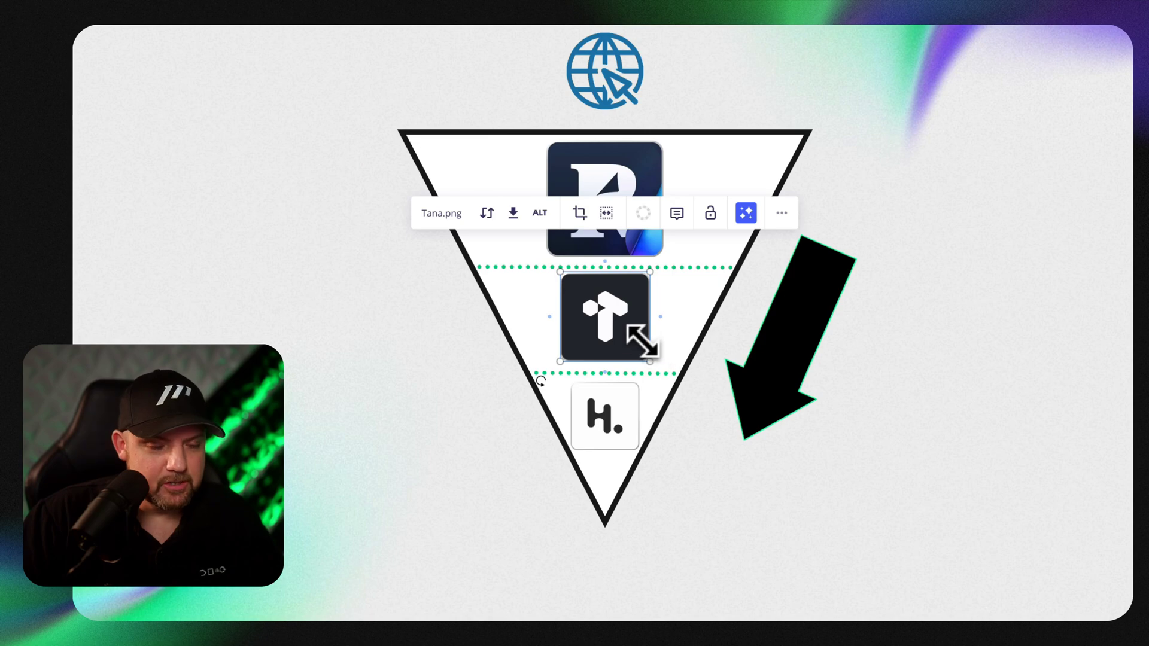
# - Duplicate the Tana logo to the left and select the Heptabase logo in the funnel
pyautogui.moveTo(631, 333); pyautogui.dragTo(274, 310)
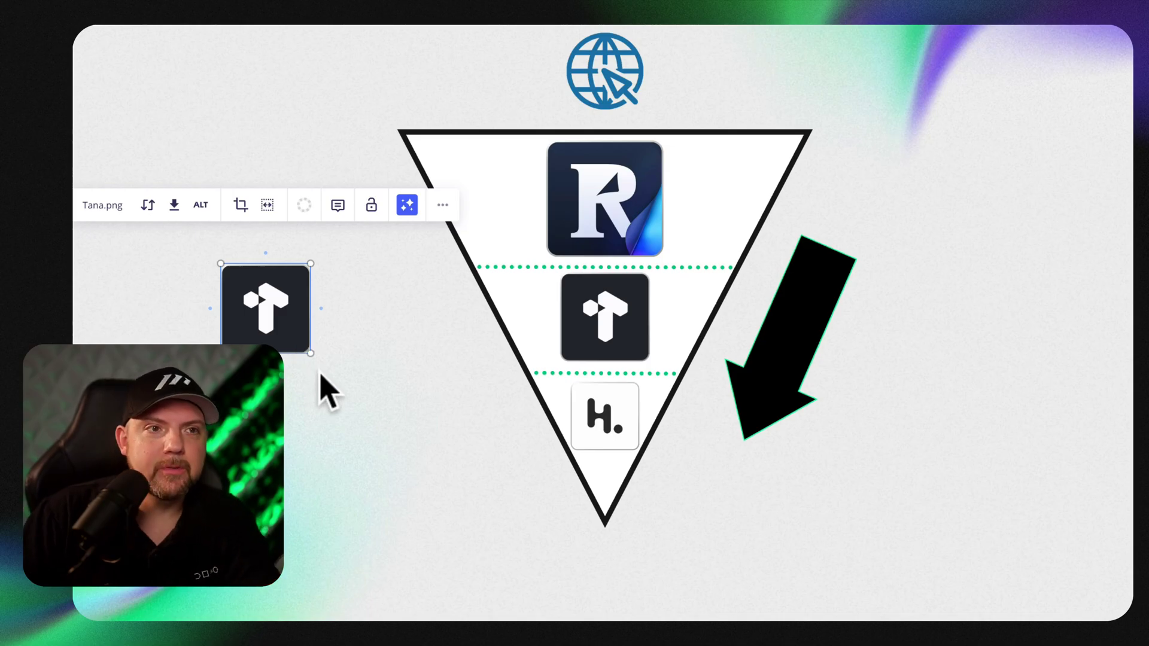
pyautogui.click(607, 430)
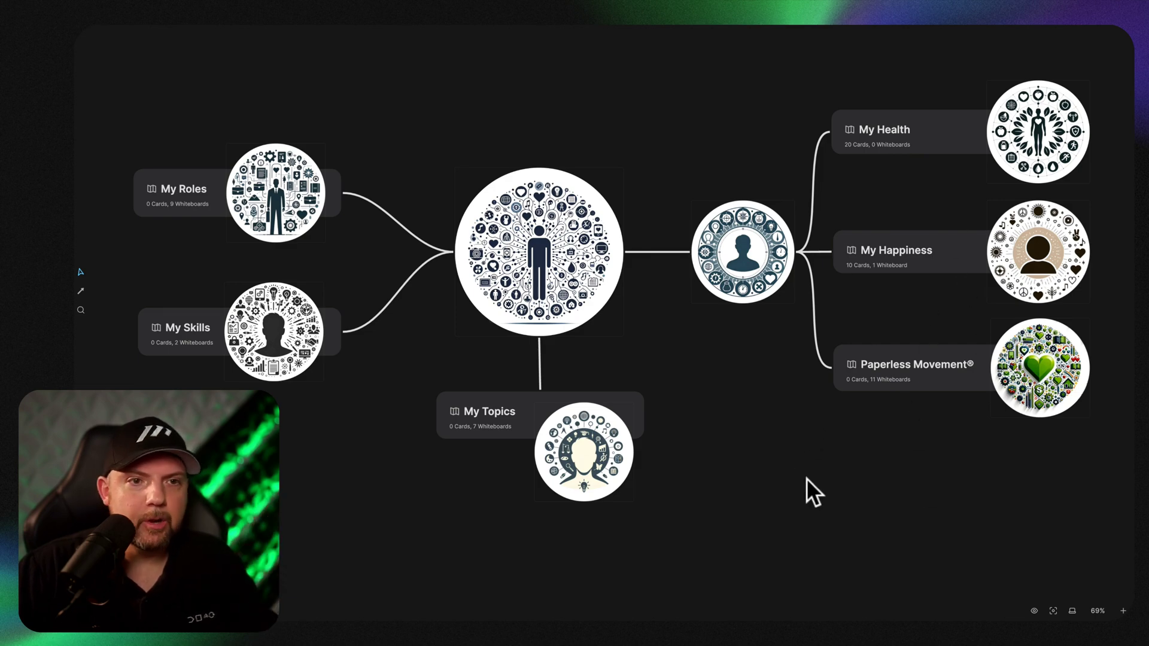
# - Open the nested Paperless Movement, Content Strategy and YouTube Strategy whiteboards in turn
pyautogui.doubleClick(941, 385)
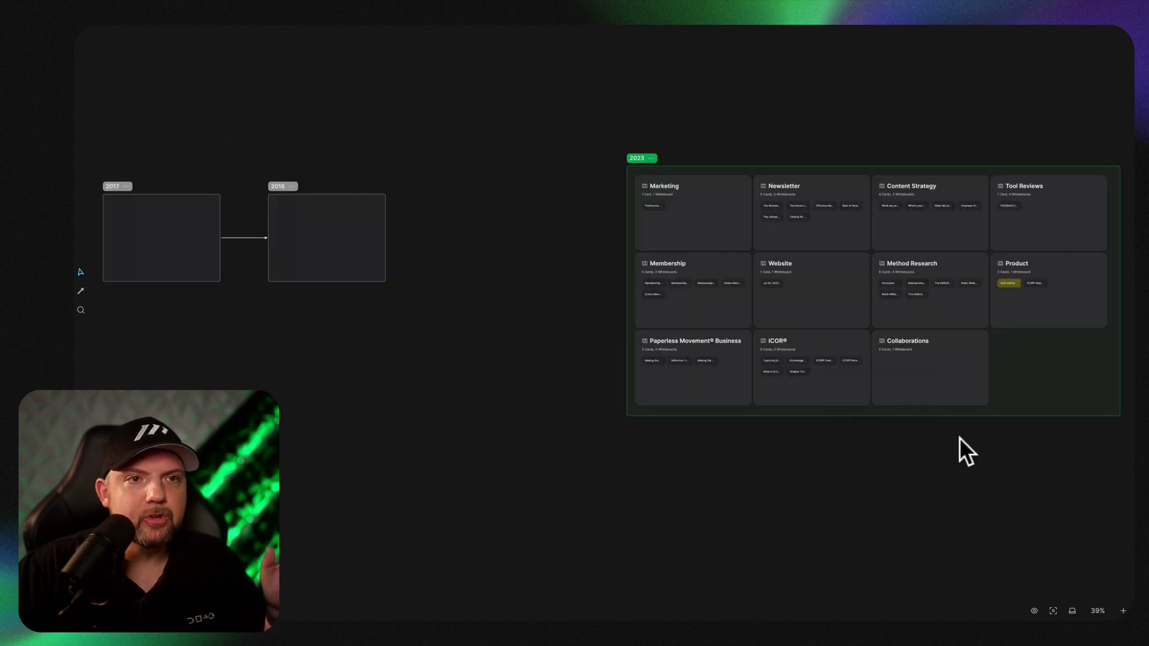
pyautogui.doubleClick(937, 187)
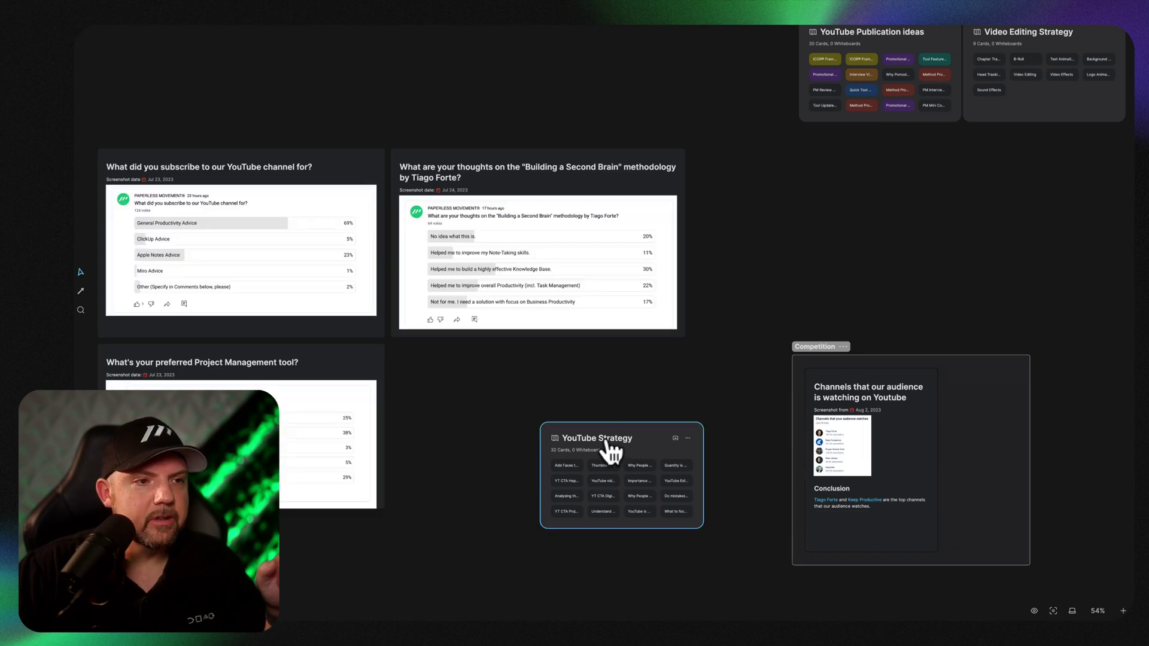
pyautogui.doubleClick(607, 443)
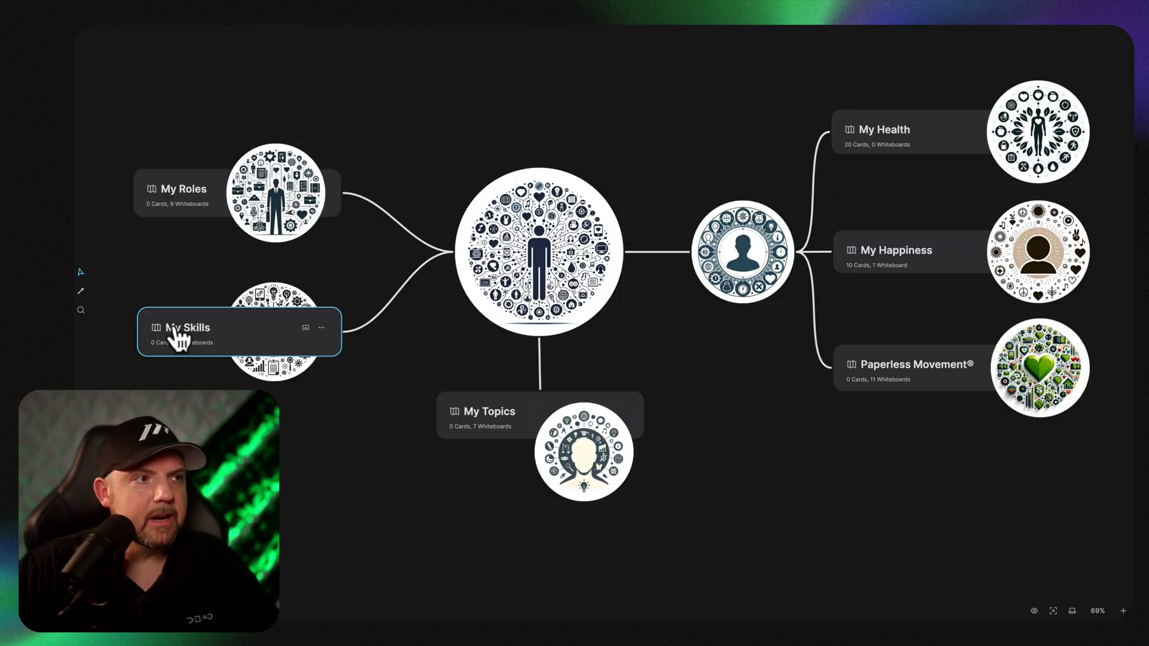
# - Open My Skills, then Cooking Skills, then the Eistee herstellung whiteboard
pyautogui.click(170, 328)
pyautogui.click(726, 256)
pyautogui.click(448, 288)
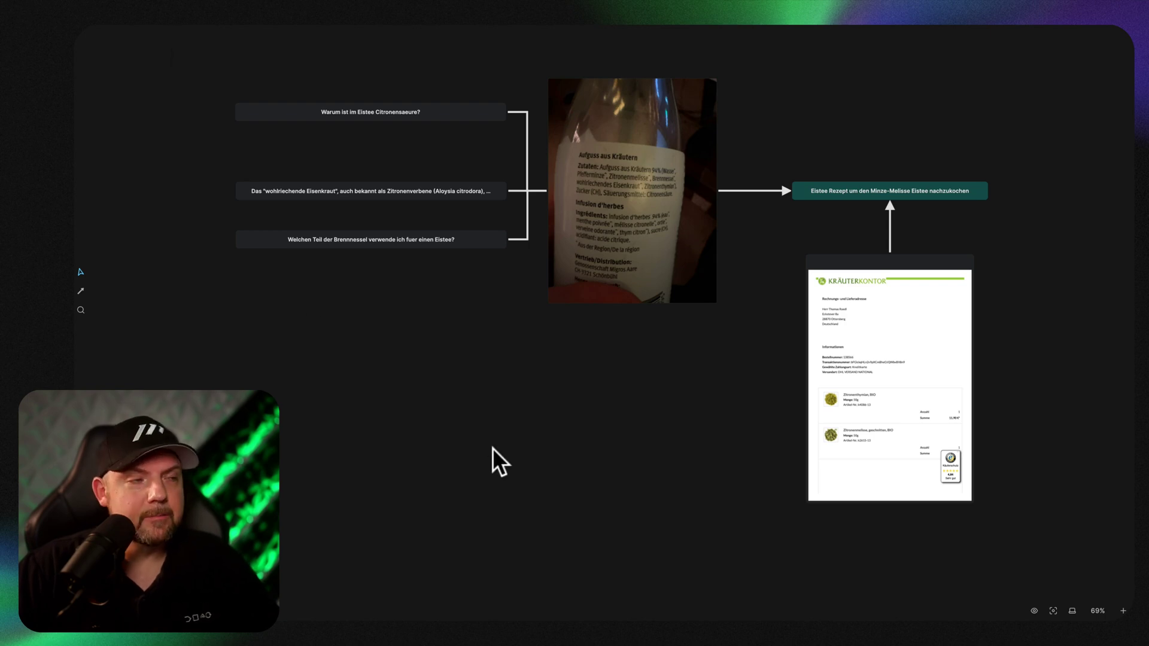
# - Search for 'person' and open the person page
pyautogui.hotkey('ctrl', 'k')
pyautogui.write('person')
pyautogui.press('Return')
pyautogui.scroll(-3, 702, 428)
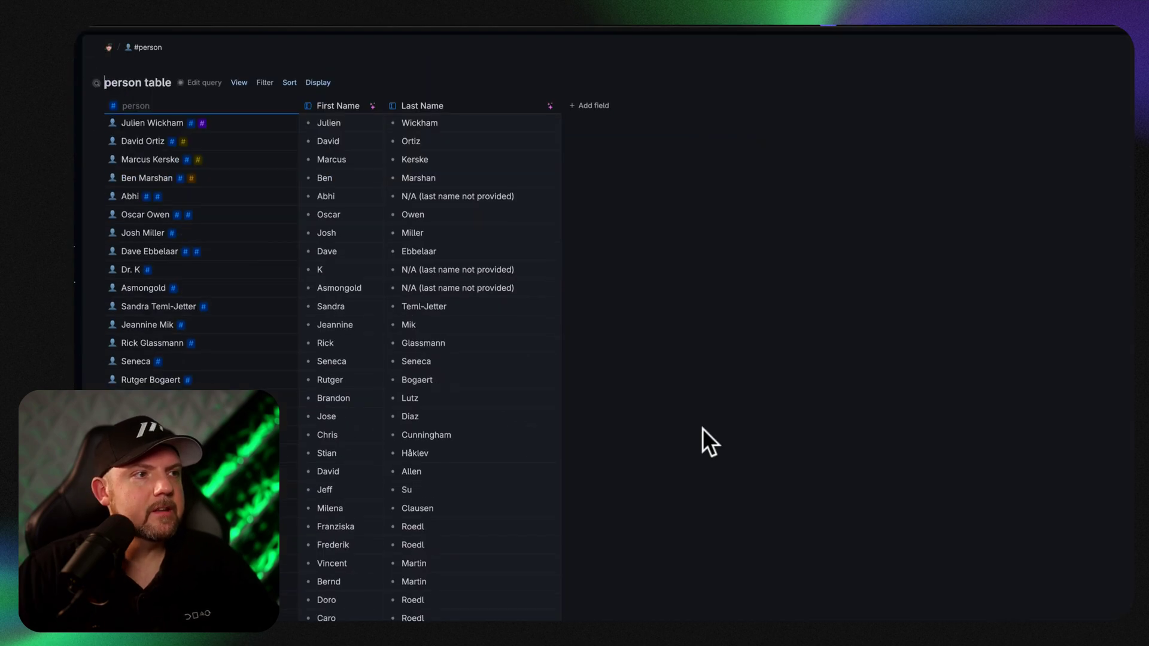
pyautogui.scroll(3, 694, 425)
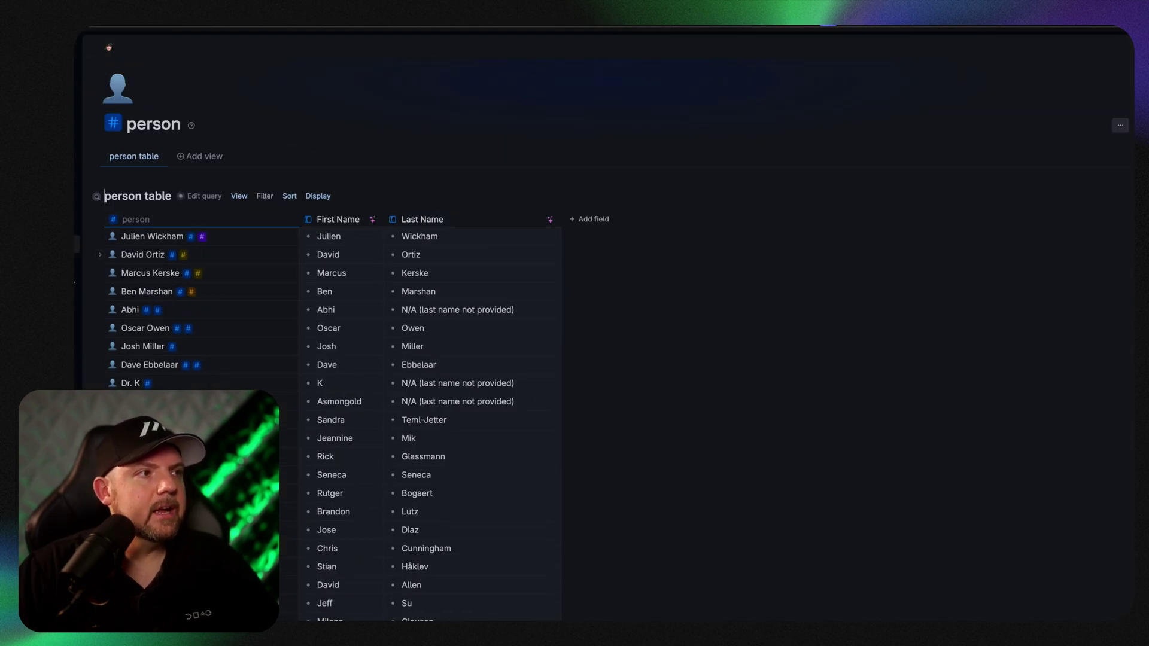
# - On today's page, add 'Create video about Tana vs Heptabase' tagged #Video Ideas
pyautogui.hotkey('ctrl', 'shift', 'd')
pyautogui.click(485, 175)
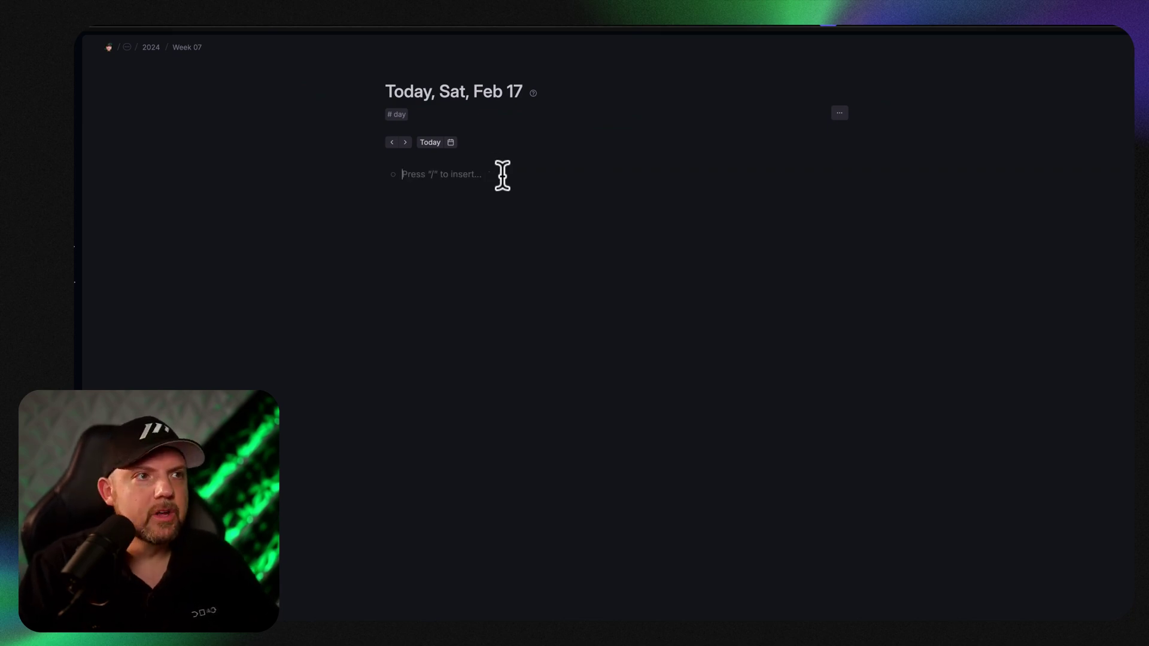
pyautogui.write('Create video about Tana vs Heptabase ')
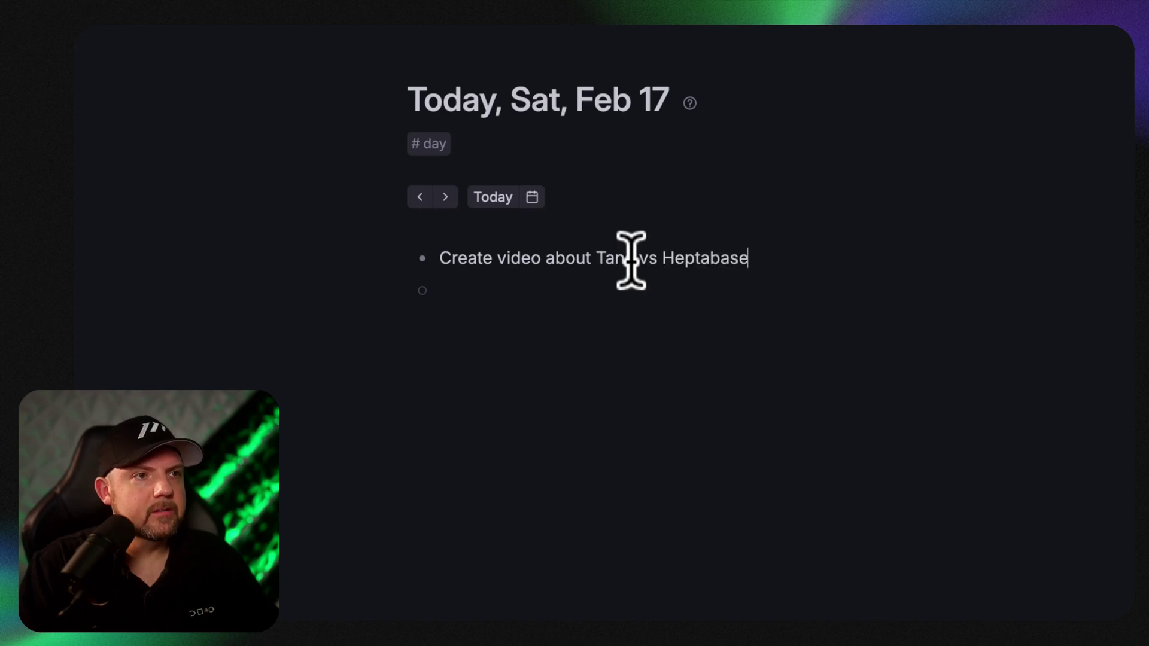
pyautogui.write('#vid')
pyautogui.press('Down')
pyautogui.press('Return')
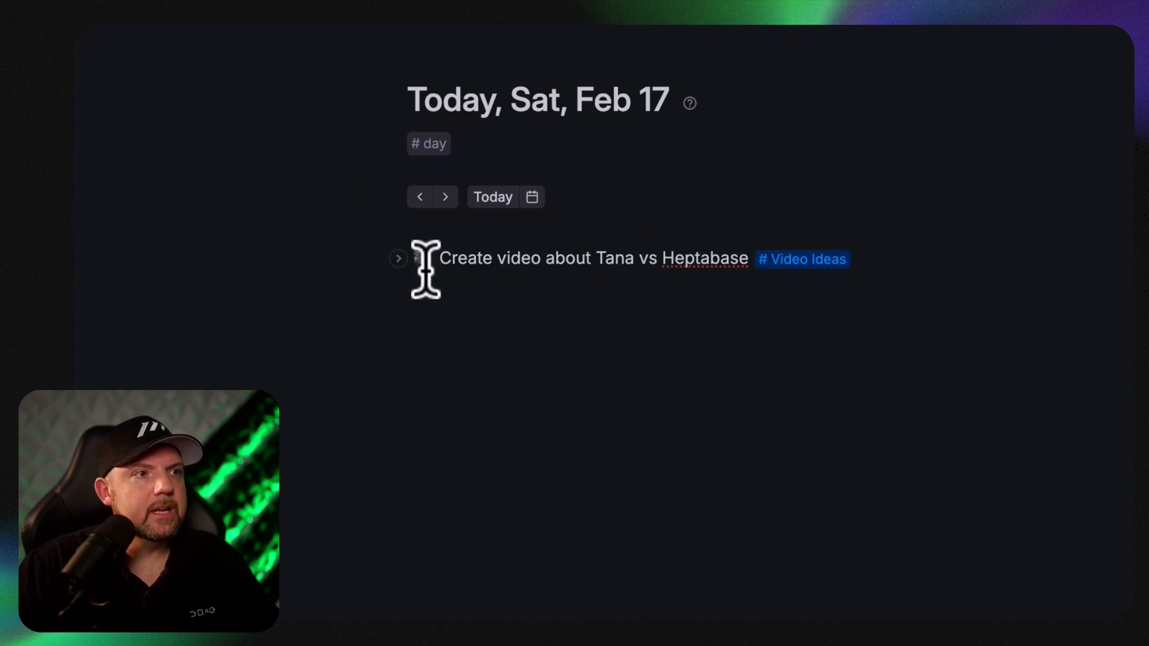
# - Open the Video Ideas table from the new node's tag
pyautogui.click(399, 258)
pyautogui.click(399, 258)
pyautogui.click(820, 261)
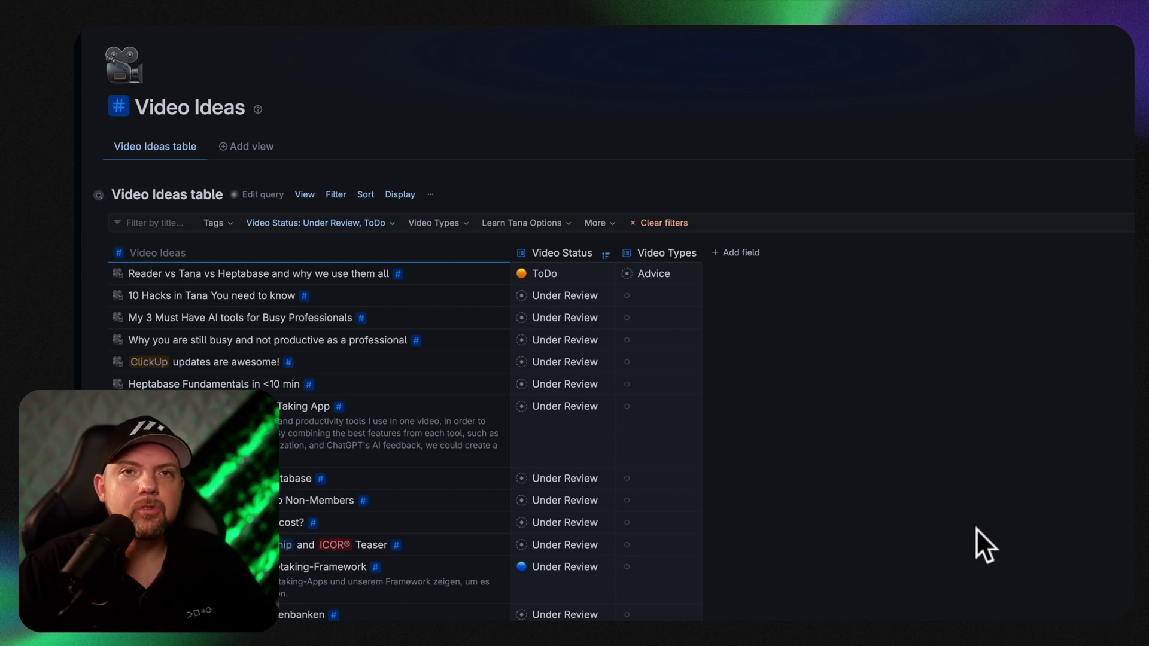
# - Back on today's page, nest a 'Make some notes' bullet under the video idea
pyautogui.press('super+bracketleft')
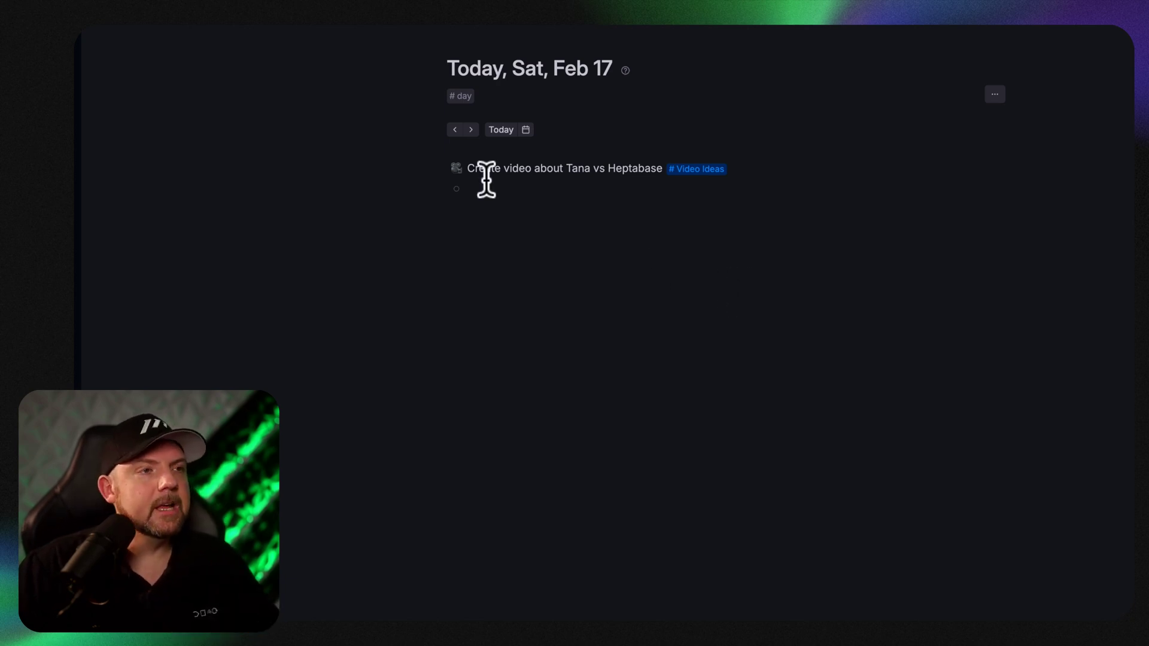
pyautogui.click(534, 193)
pyautogui.press('Tab')
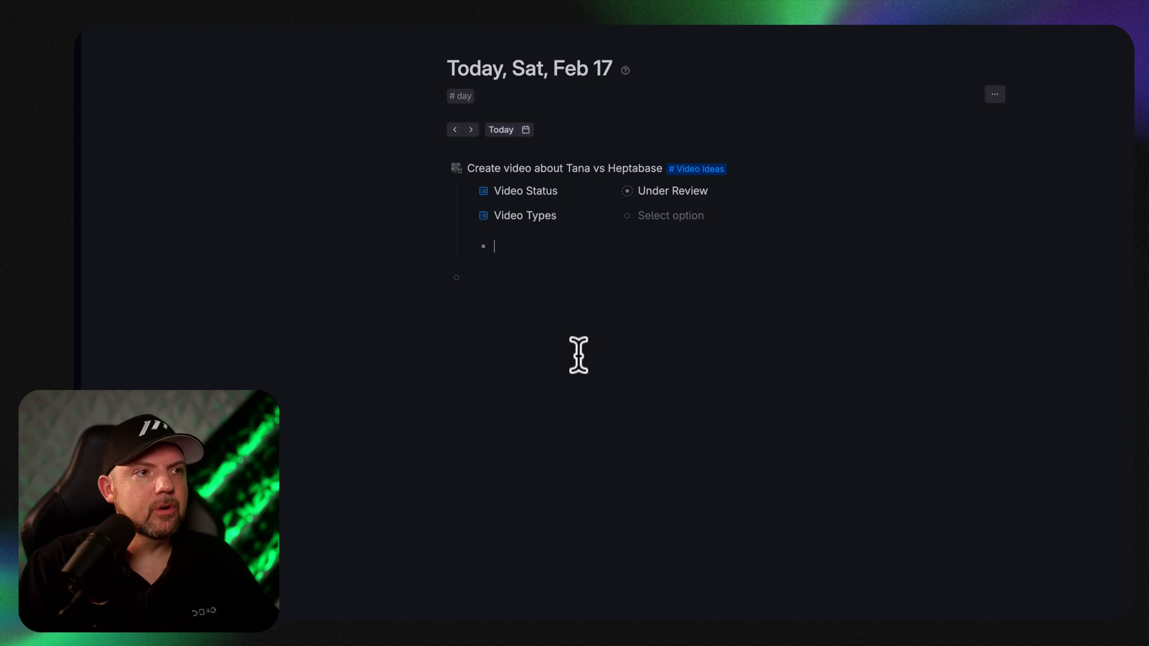
pyautogui.write('Make s')
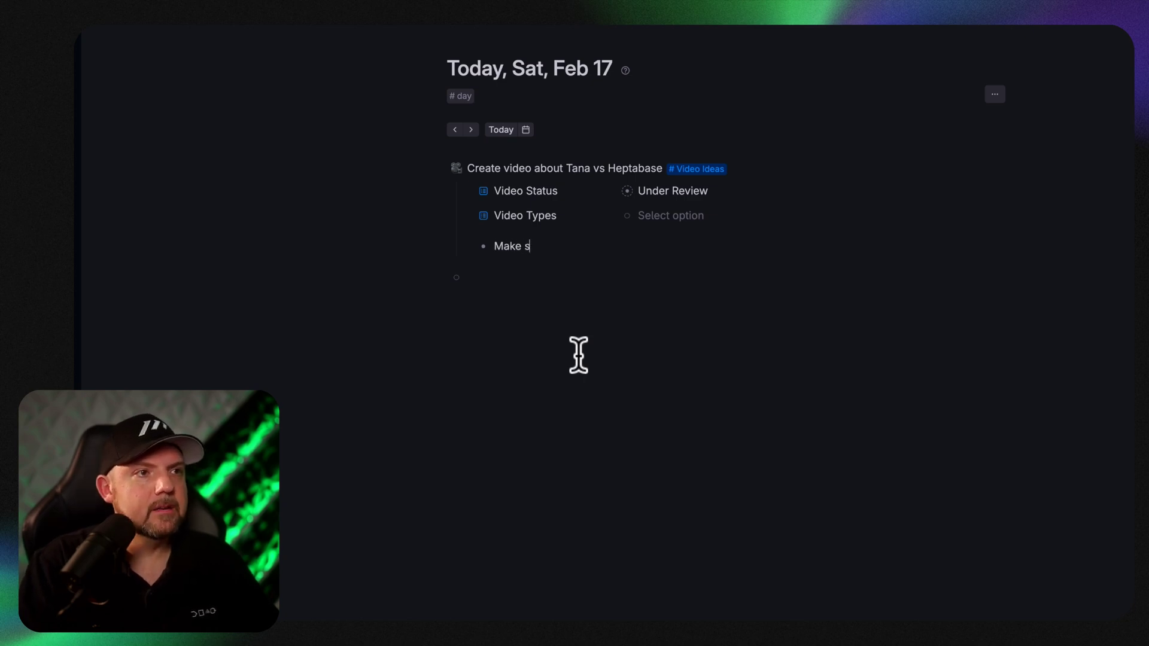
pyautogui.write('maeome notes')
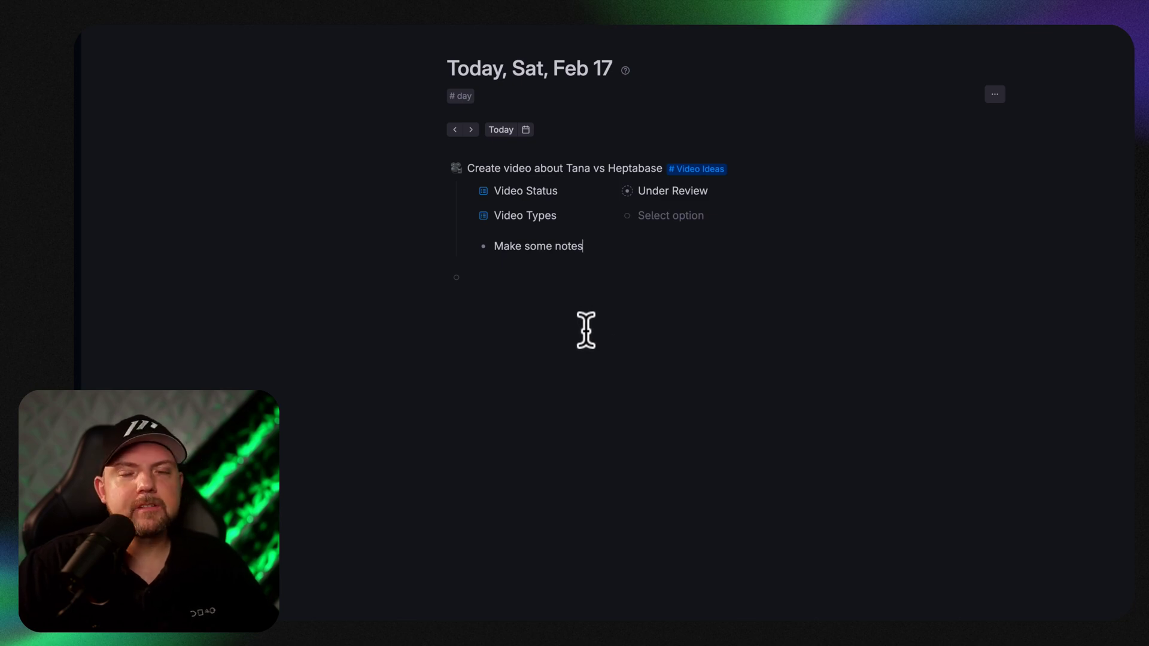